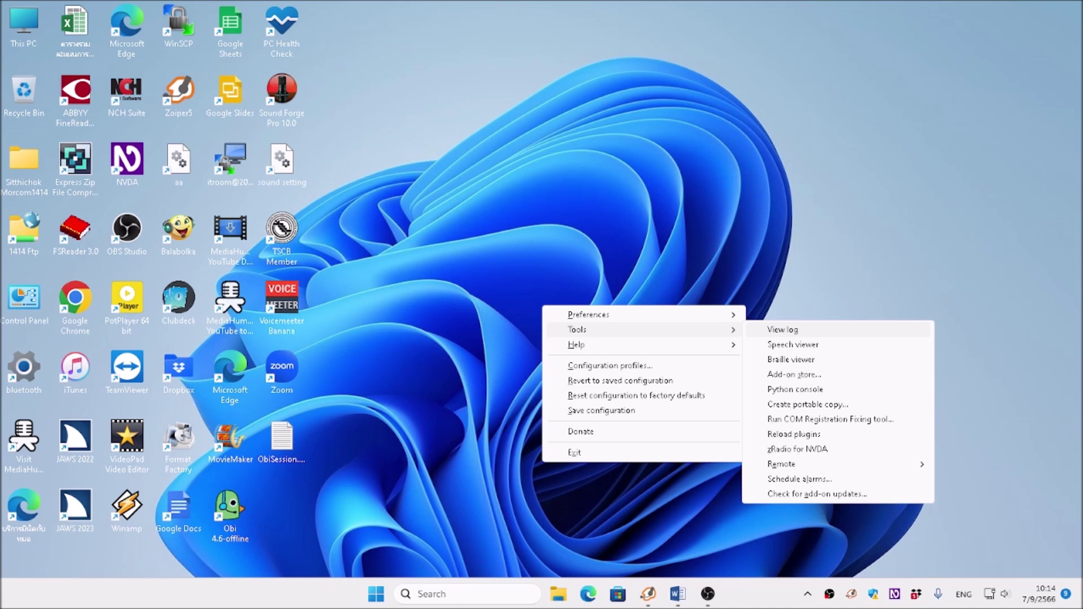
# Open the Add-on Store and look through its installed, updatable, available and installed incompatible add-on lists.
pyautogui.press('s')
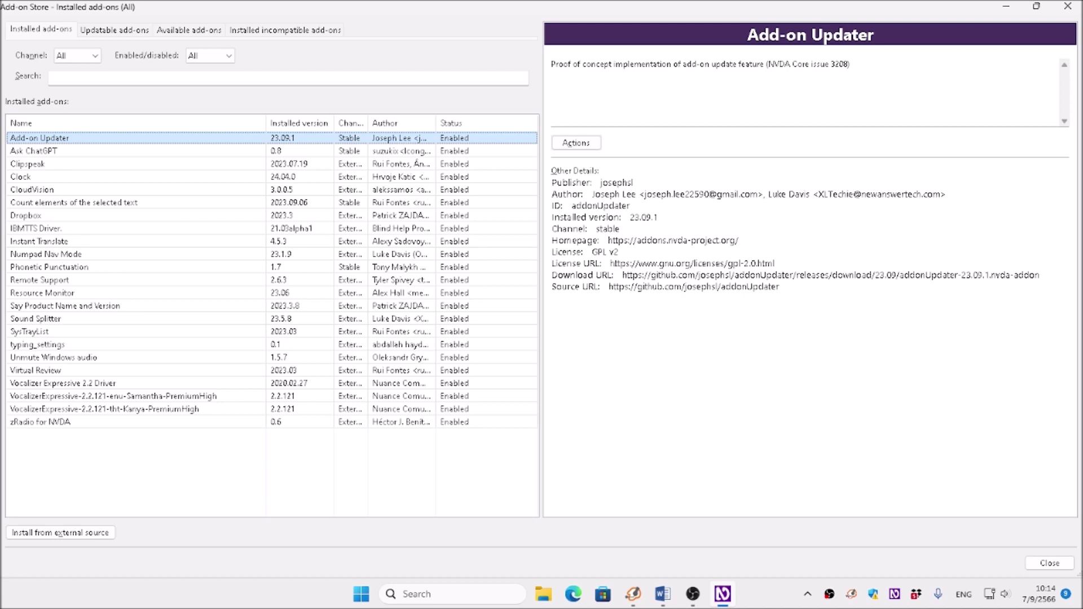
pyautogui.click(34, 150)
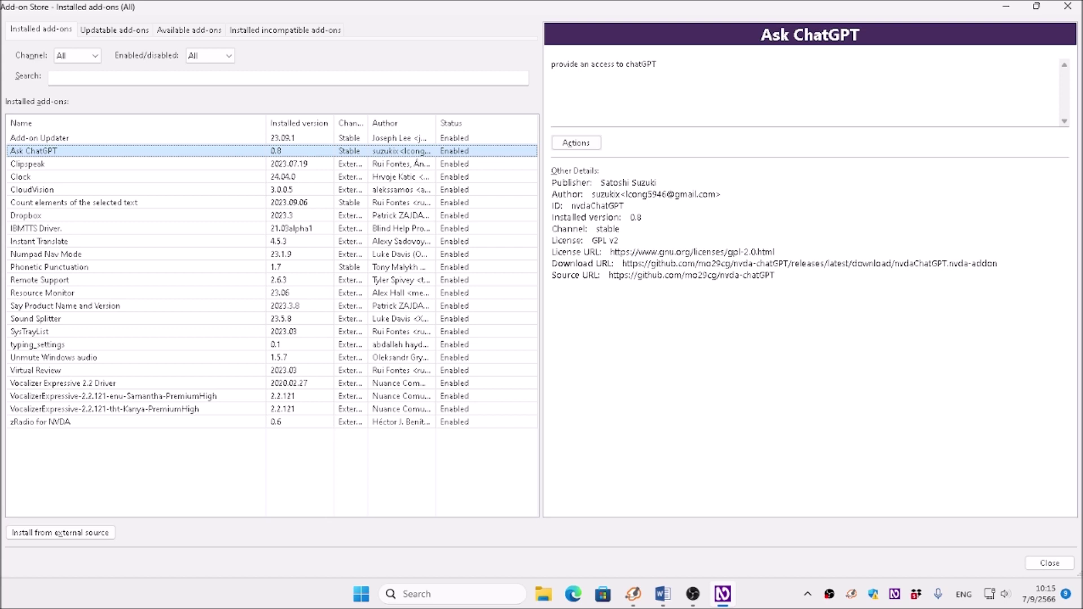
pyautogui.hotkey('ctrl', 'Tab')
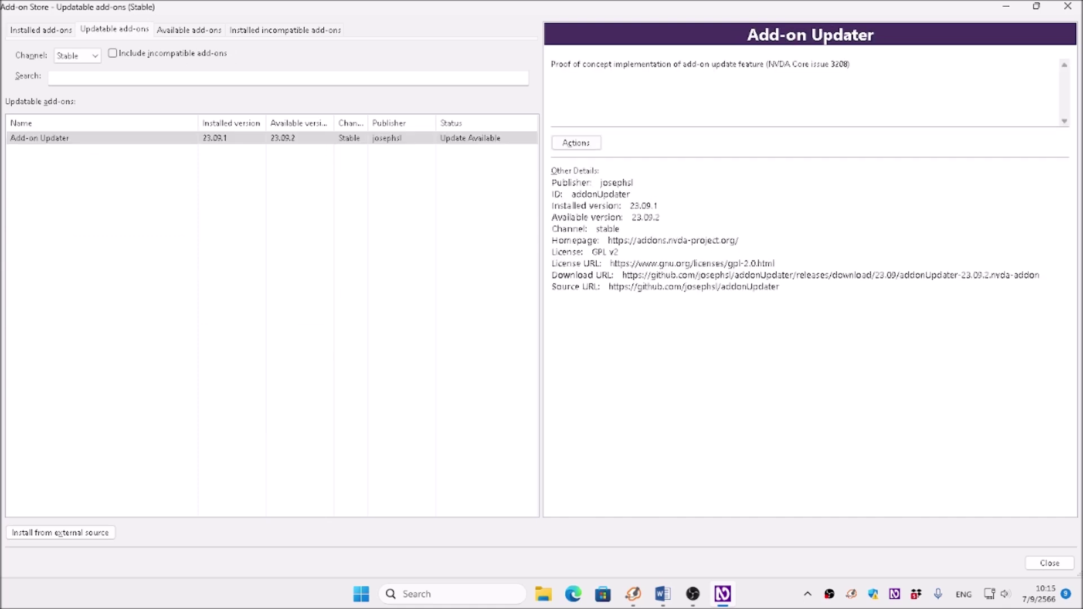
pyautogui.hotkey('ctrl', 'Tab')
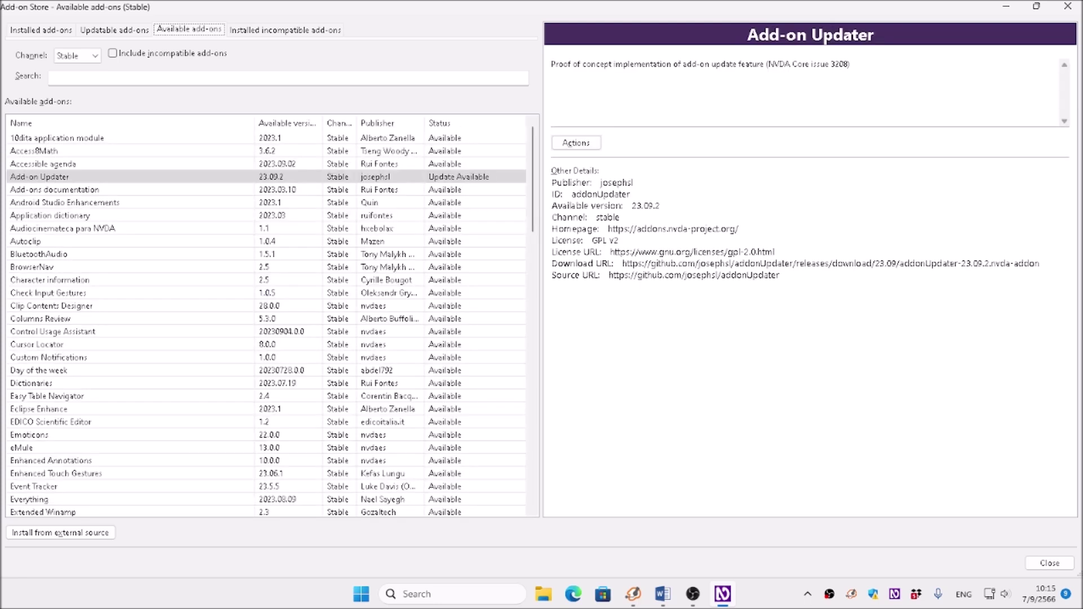
pyautogui.hotkey('ctrl', 'Tab')
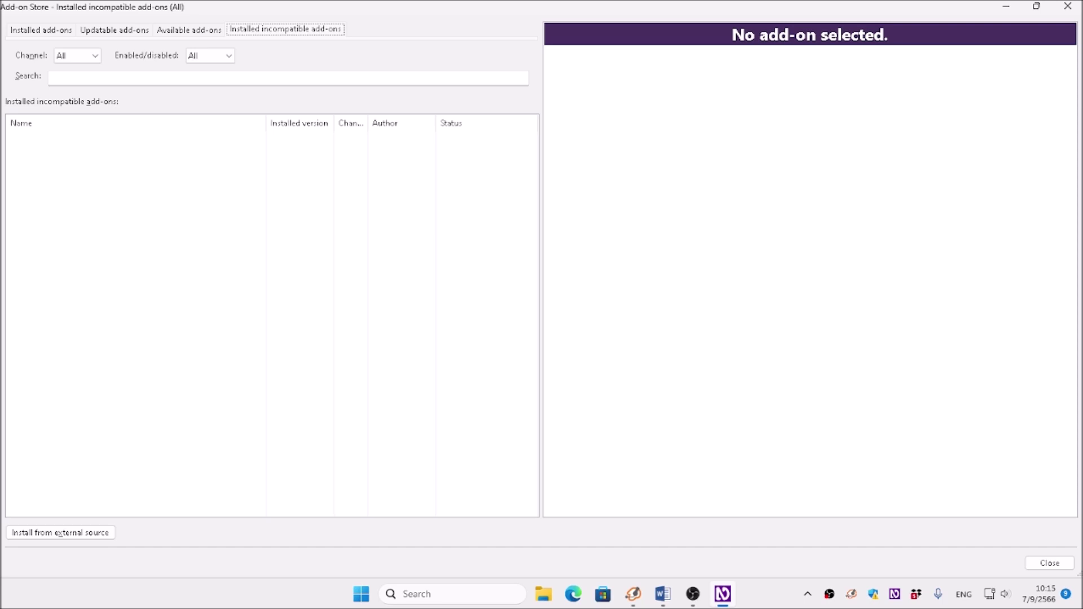
pyautogui.hotkey('ctrl', 'Tab')
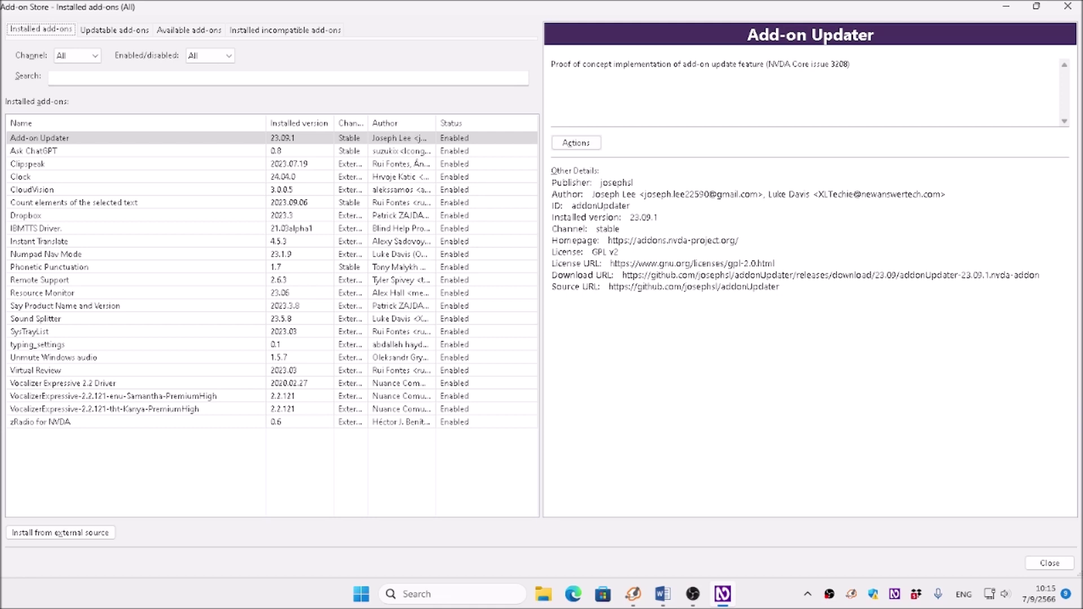
# Select the Clipspeak add-on in the list of installed add-ons.
pyautogui.press('Tab')
pyautogui.press('Tab')
pyautogui.press('Tab')
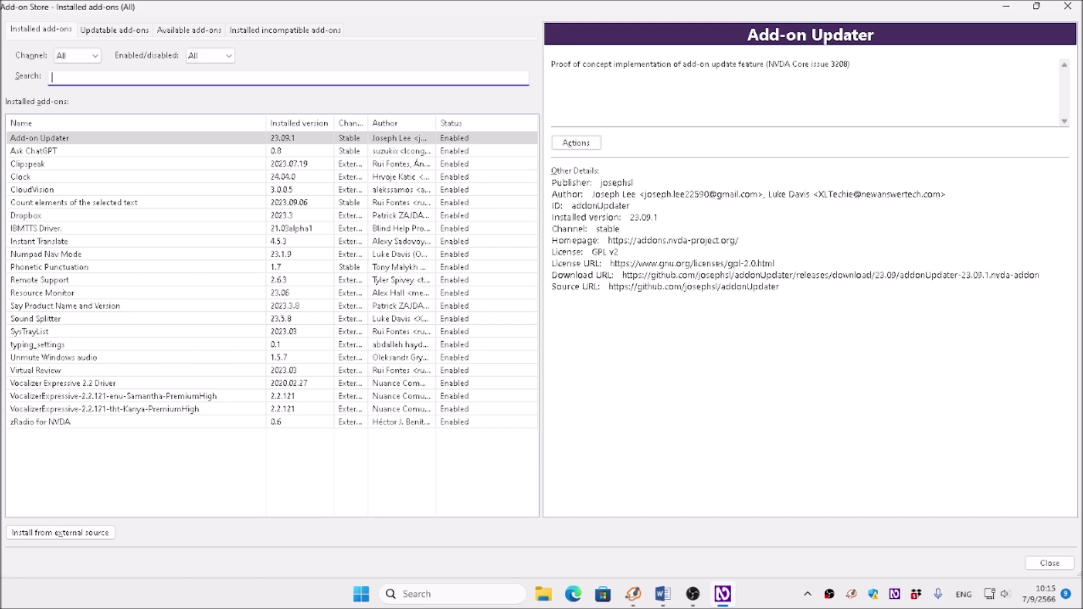
pyautogui.press('Tab')
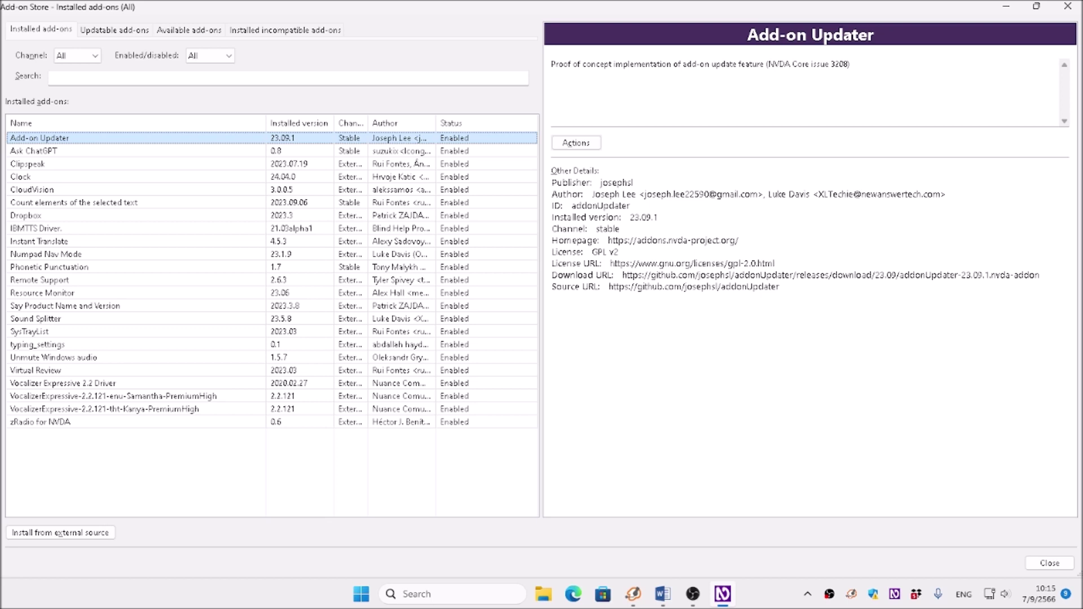
pyautogui.press('Down')
pyautogui.press('Down')
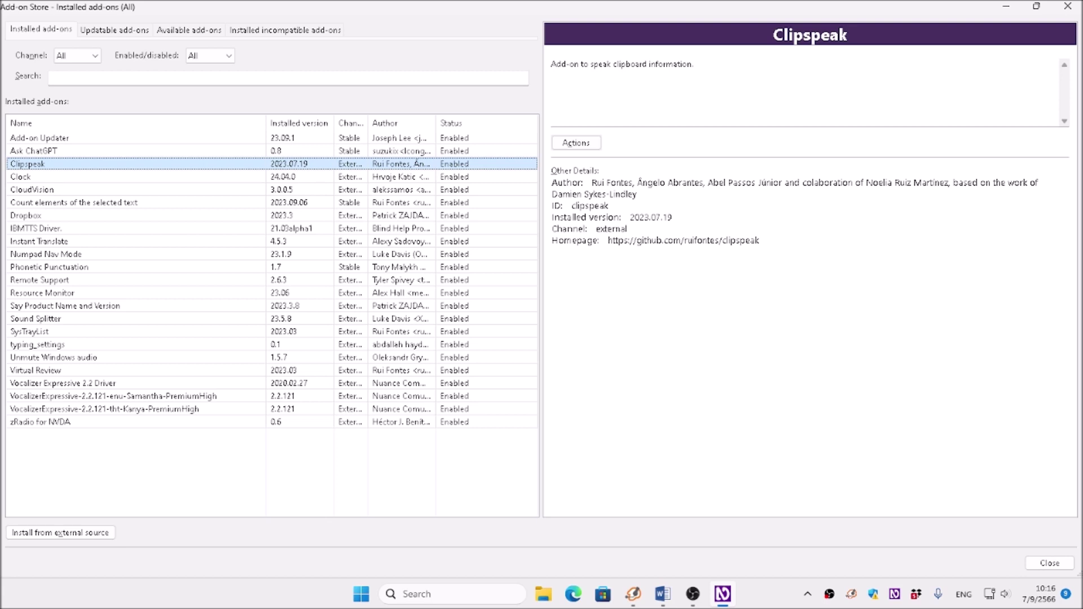
# Examine the actions offered for Clipspeak, from Disable to Homepage, without running any of them.
pyautogui.click(551, 64)
pyautogui.press('Tab')
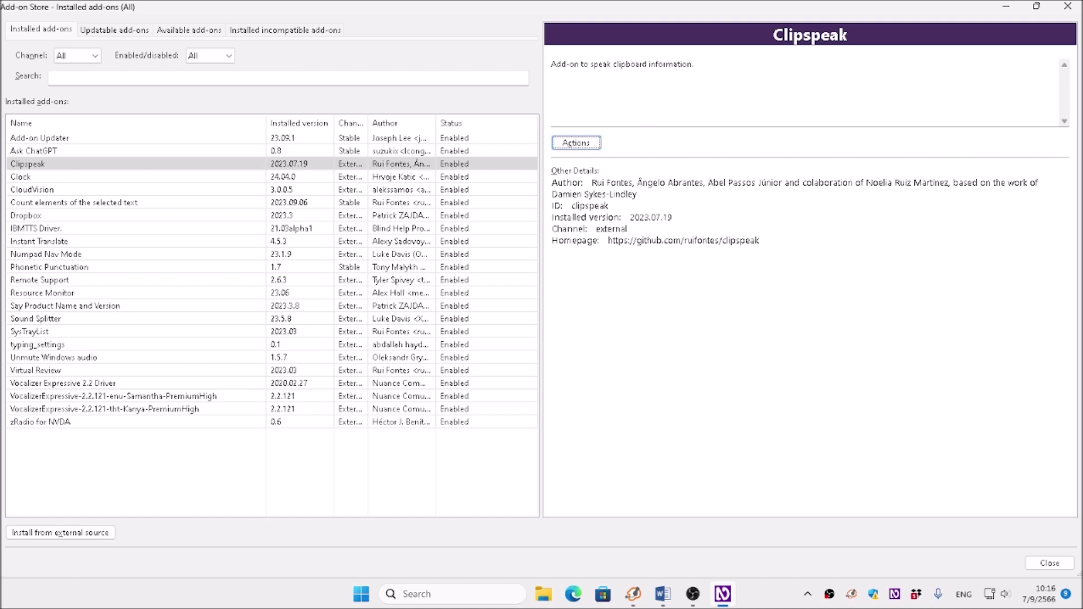
pyautogui.press('Return')
pyautogui.press('Down')
pyautogui.press('Down')
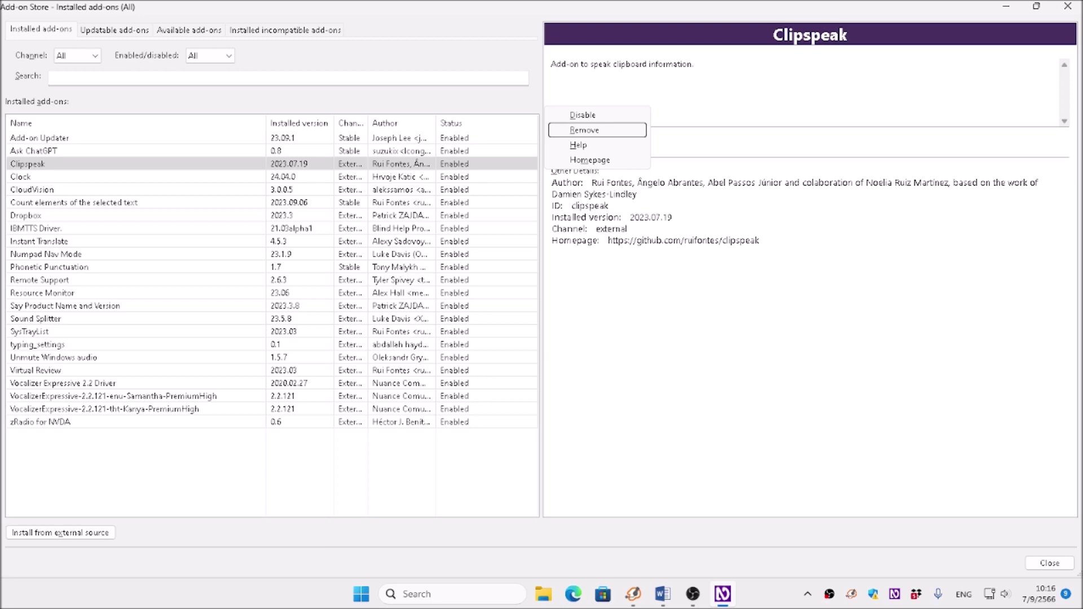
pyautogui.press('Down')
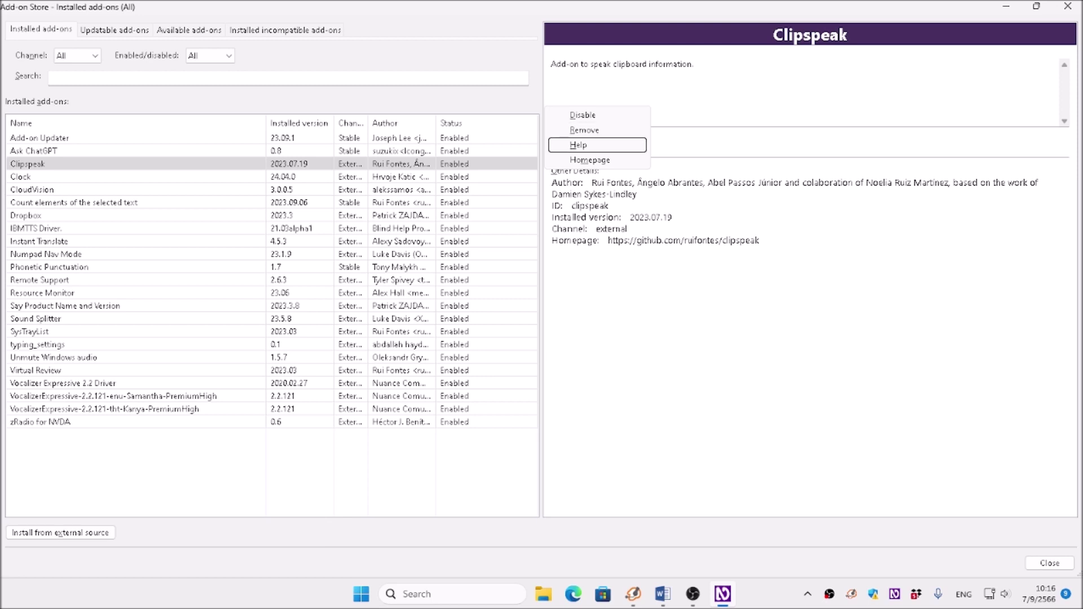
pyautogui.press('Up')
pyautogui.press('Up')
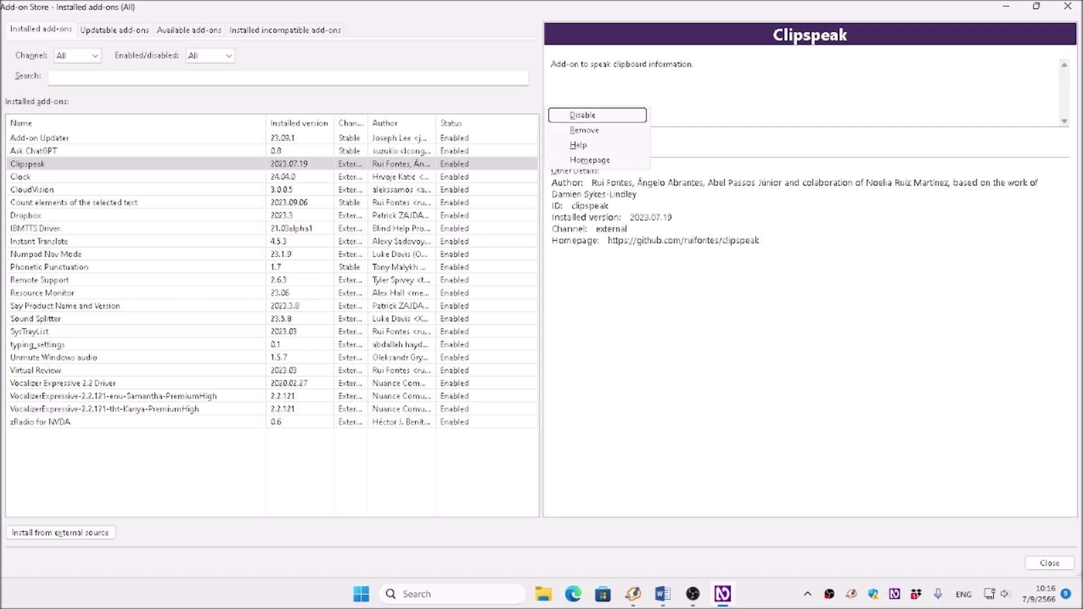
pyautogui.press('Down')
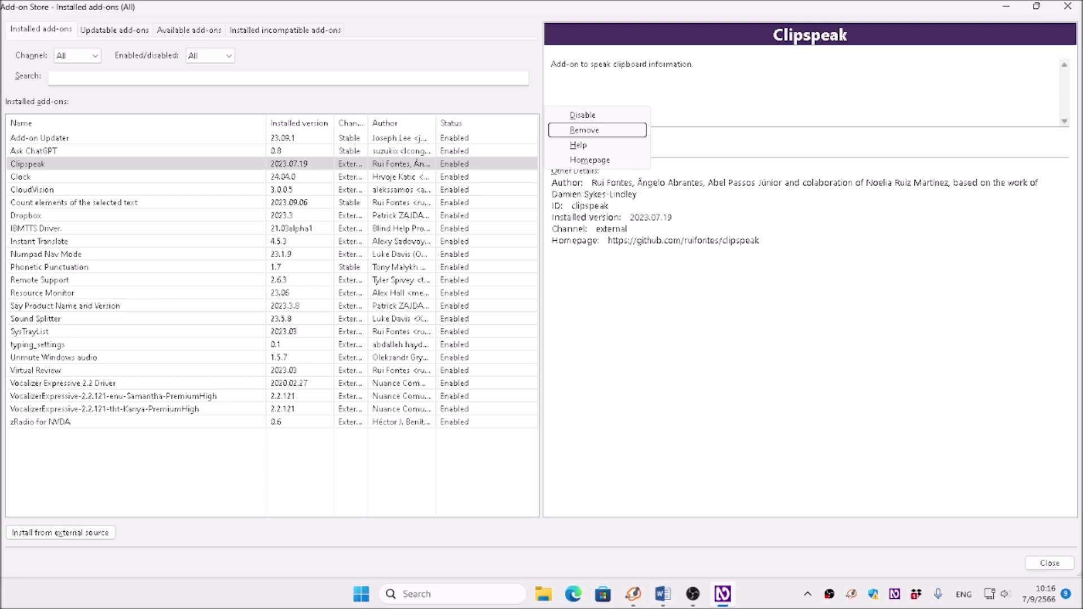
pyautogui.press('Down')
pyautogui.press('Down')
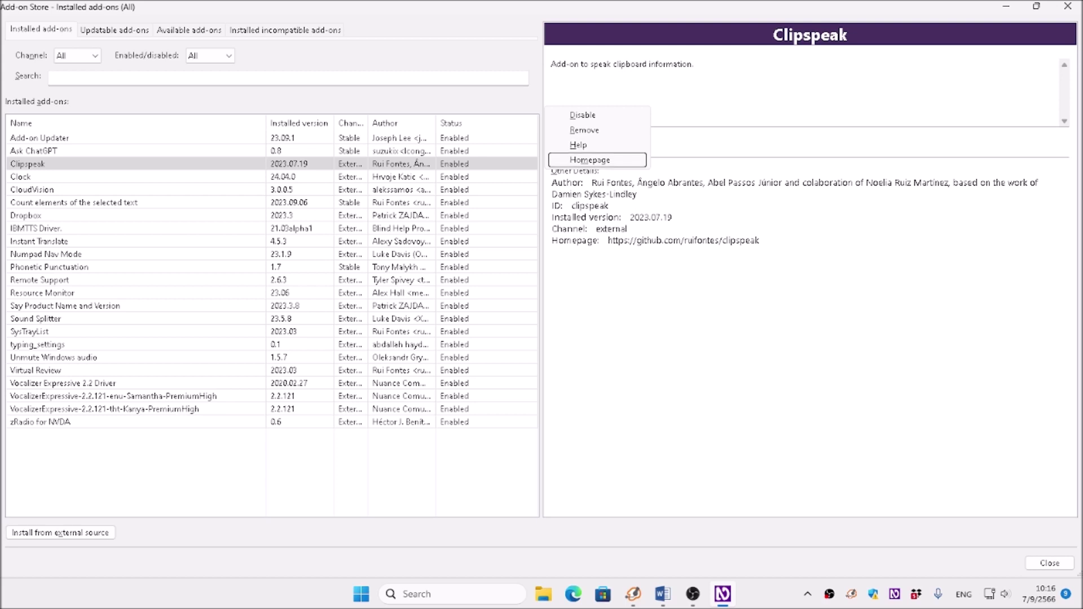
pyautogui.press('Escape')
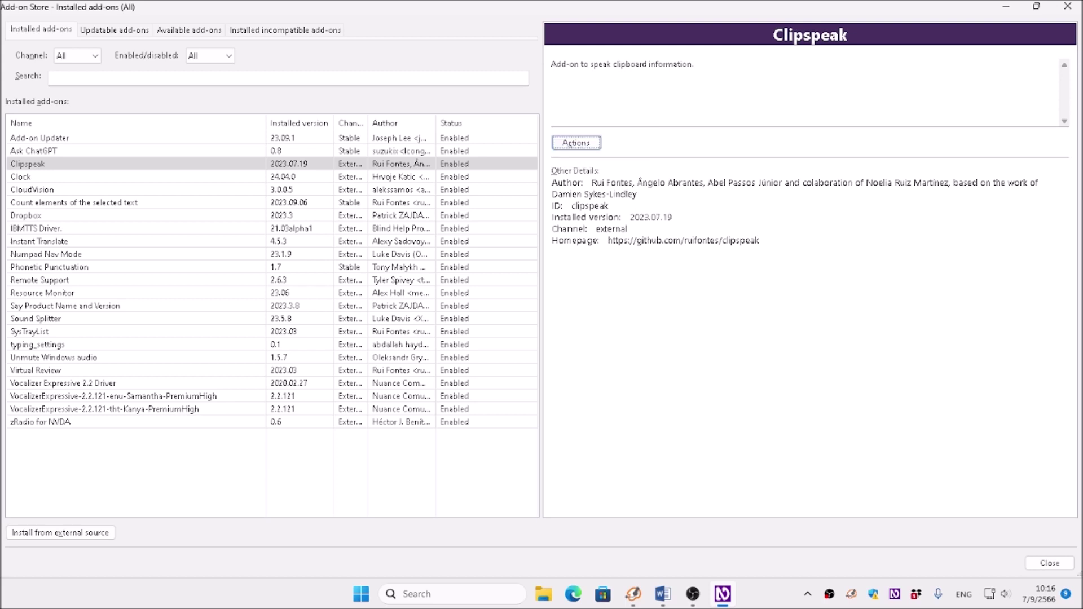
# Return to the installed add-ons list, select Clock and check which actions it offers.
pyautogui.press('Tab')
pyautogui.hotkey('shift', 'Tab')
pyautogui.hotkey('shift', 'Tab')
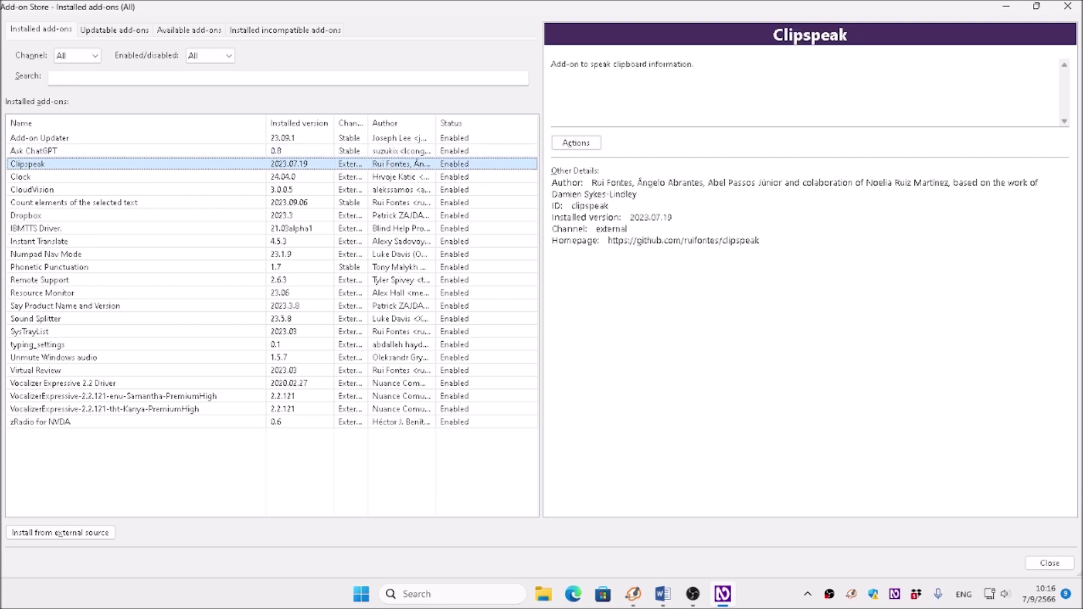
pyautogui.click(21, 176)
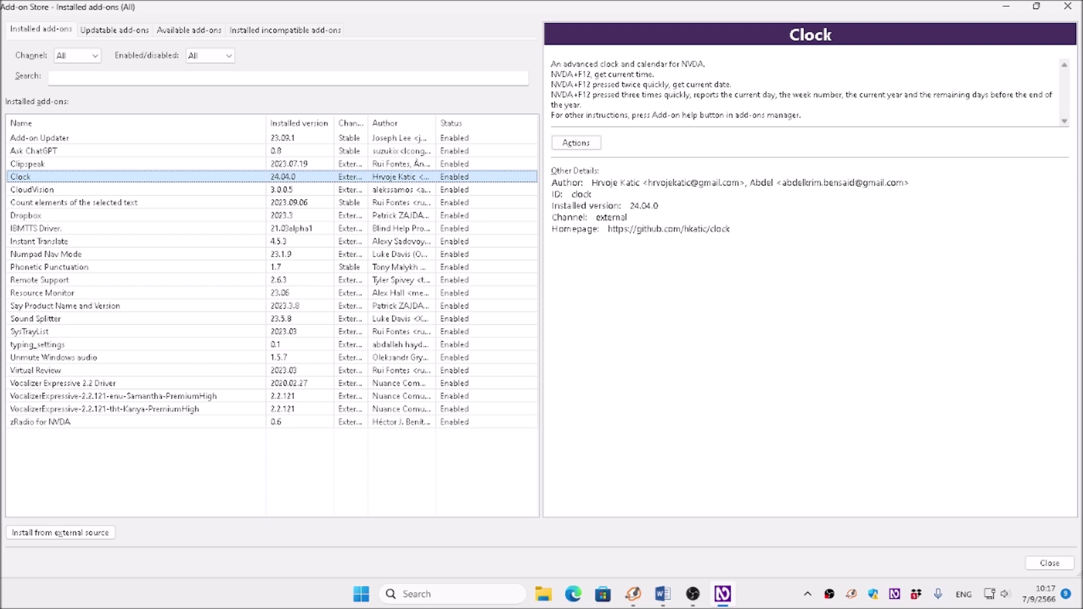
pyautogui.hotkey('shift', 'F10')
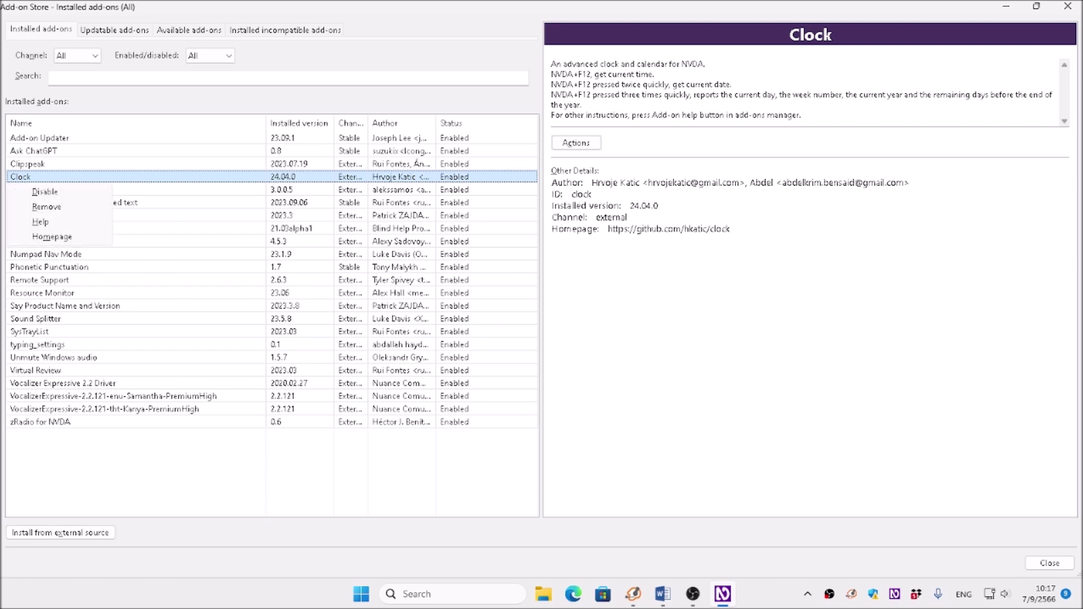
pyautogui.press('Down')
pyautogui.press('Down')
pyautogui.press('Escape')
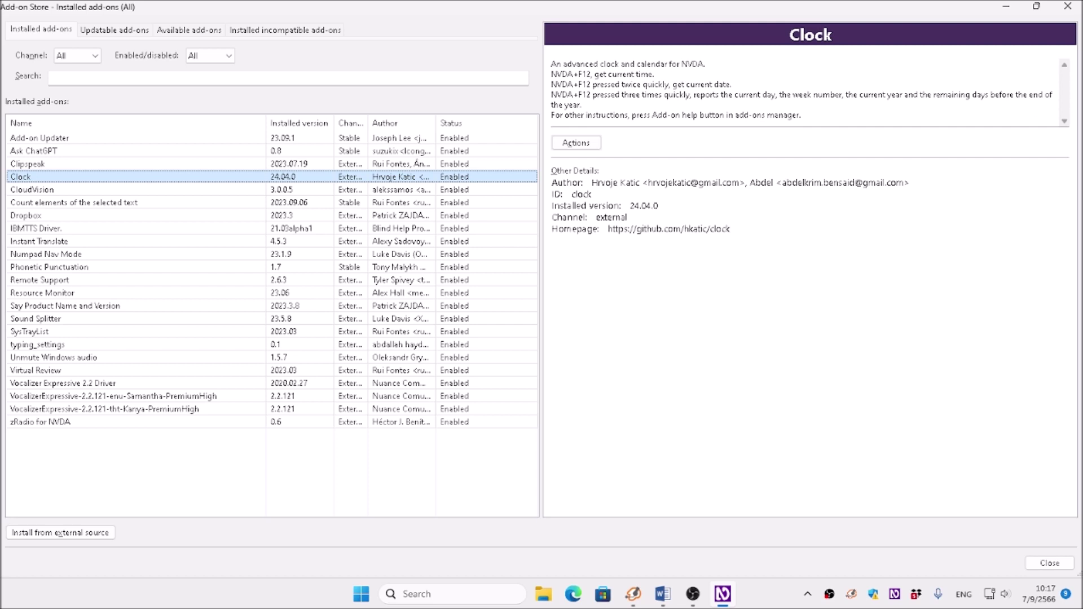
# Review the Clock add-on's actions once more directly from its list entry.
pyautogui.press('Down')
pyautogui.press('Up')
pyautogui.hotkey('shift', 'F10')
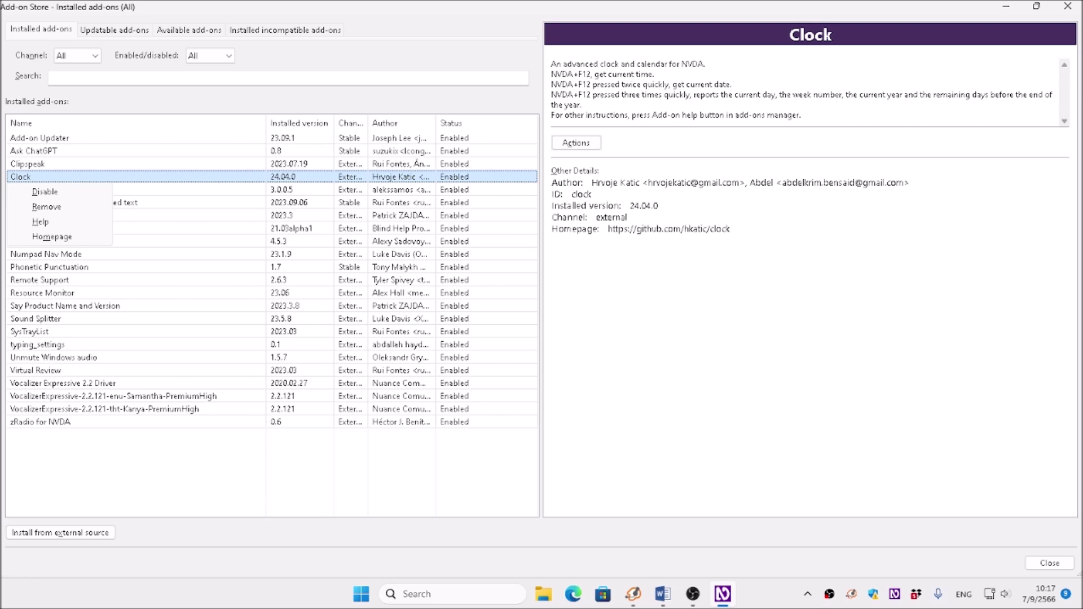
pyautogui.press('Down')
pyautogui.press('Down')
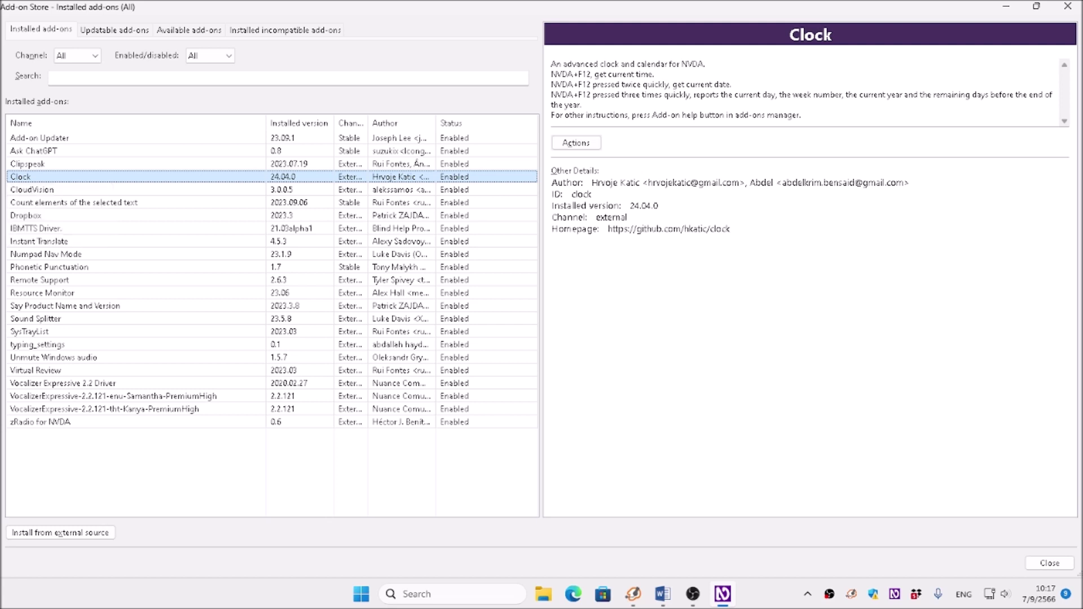
pyautogui.click(27, 164)
pyautogui.click(20, 177)
pyautogui.click(27, 164)
pyautogui.click(20, 177)
pyautogui.click(27, 164)
pyautogui.click(20, 177)
# Look over the Disable, Remove and Help actions for Clock and dismiss them unused.
pyautogui.hotkey('shift', 'F10')
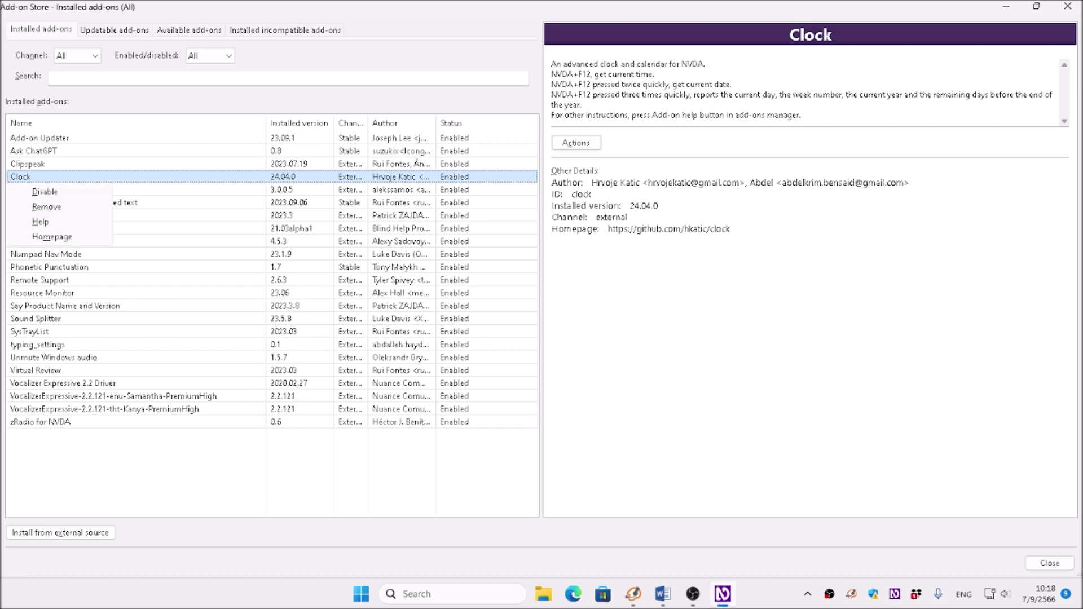
pyautogui.press('Down')
pyautogui.press('Down')
pyautogui.press('Escape')
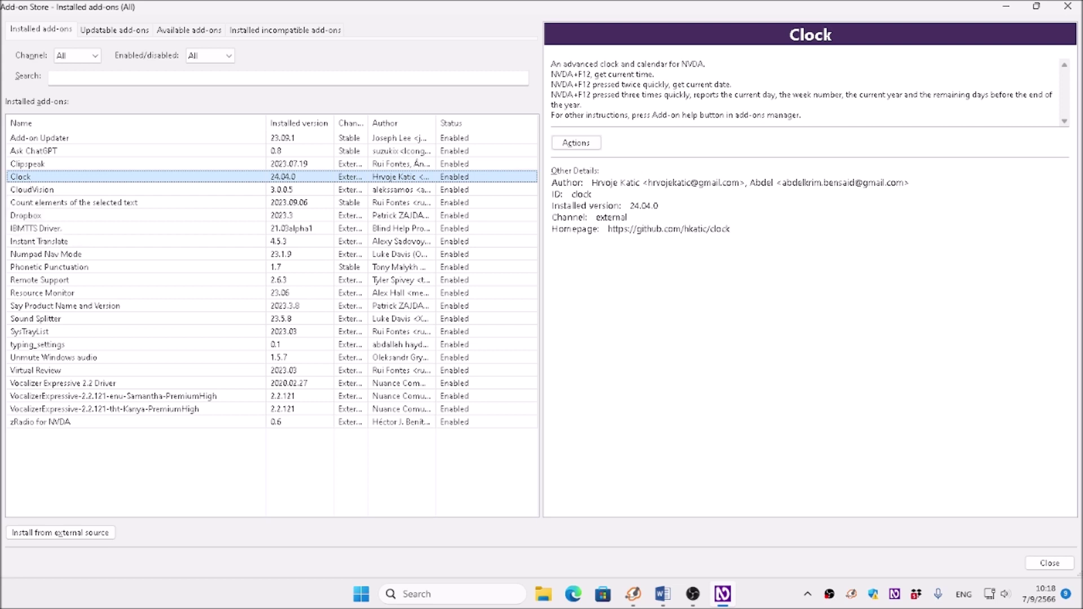
# Switch to the available add-ons and select Access8Math in the list.
pyautogui.hotkey('ctrl', 'Tab')
pyautogui.hotkey('ctrl', 'Tab')
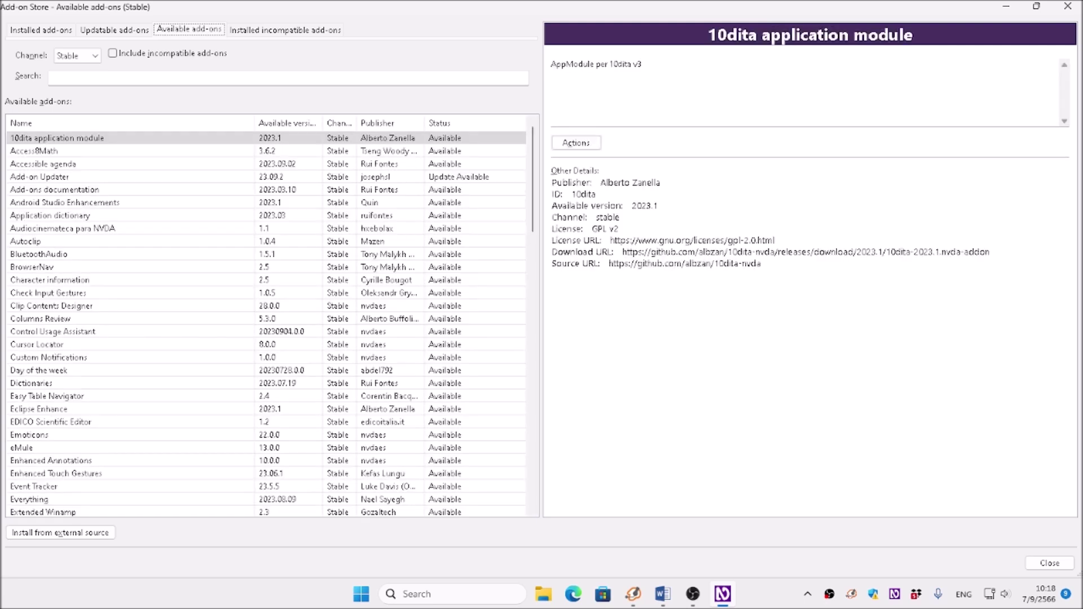
pyautogui.press('Tab')
pyautogui.press('Tab')
pyautogui.press('Tab')
pyautogui.press('Tab')
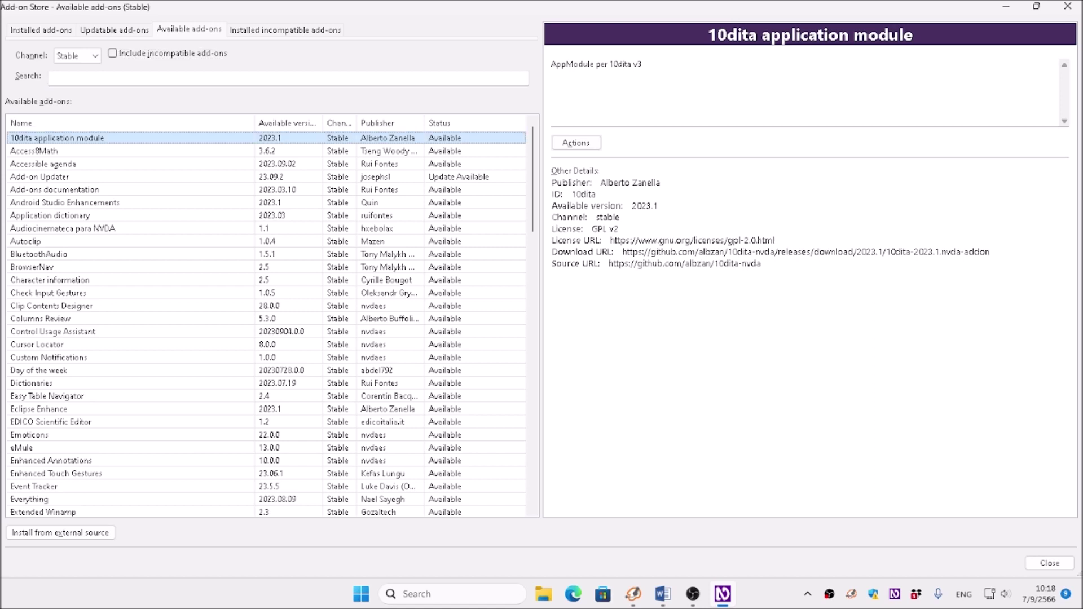
pyautogui.press('Down')
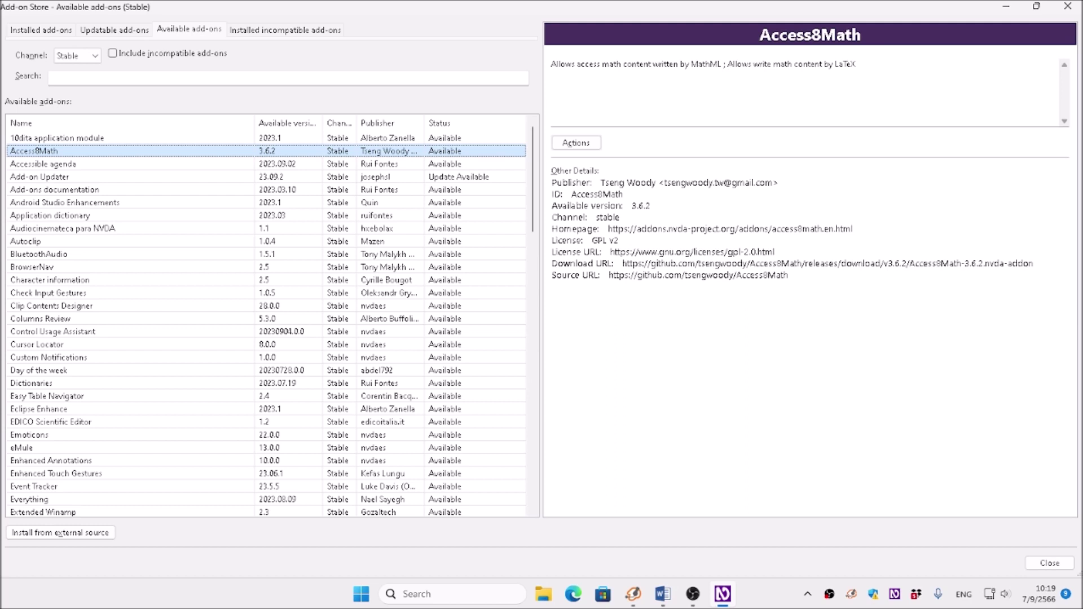
# Check the actions offered for Access8Math, including Install and Homepage, without running any.
pyautogui.hotkey('shift', 'F10')
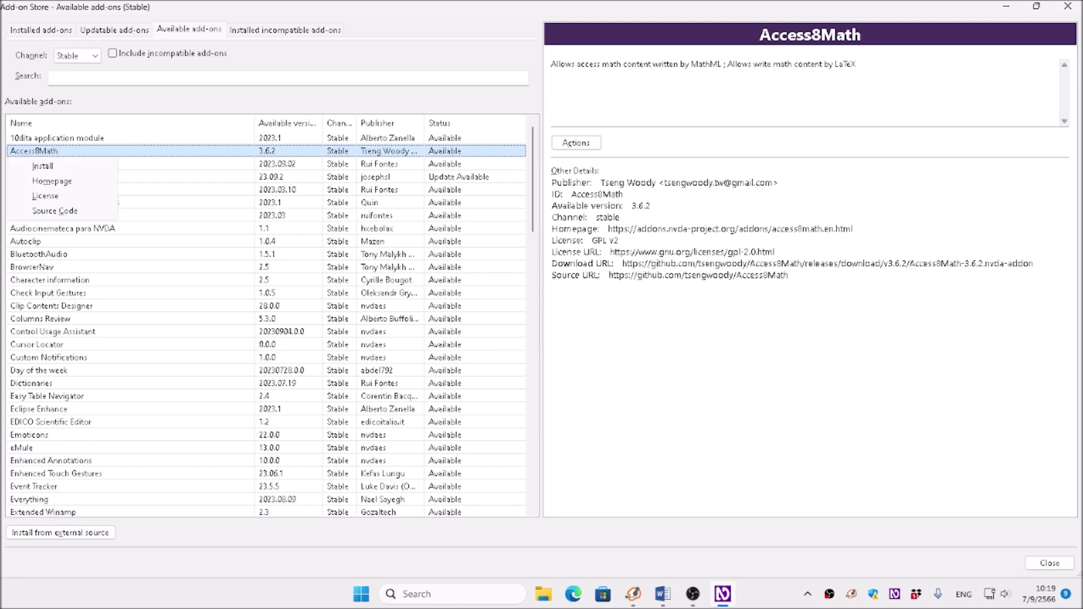
pyautogui.press('Down')
pyautogui.press('Escape')
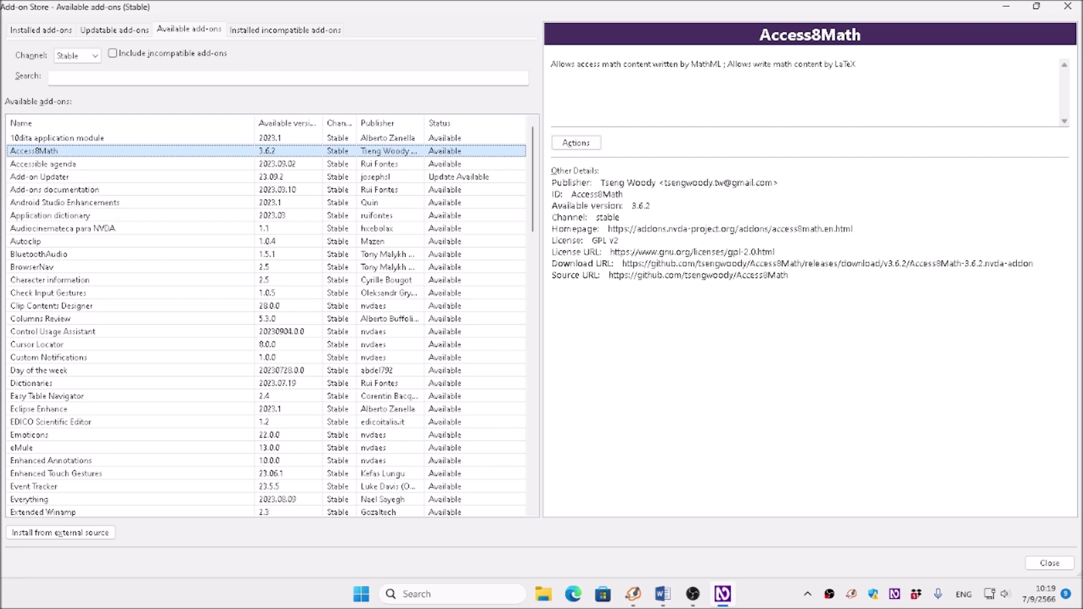
pyautogui.press('Down')
pyautogui.press('Up')
pyautogui.press('Down')
pyautogui.press('Up')
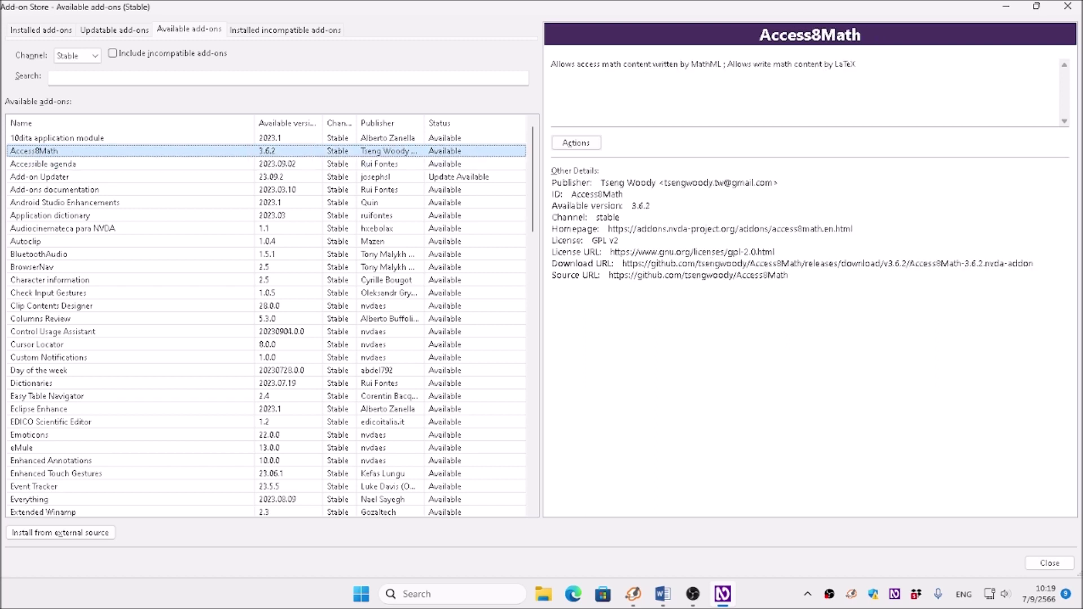